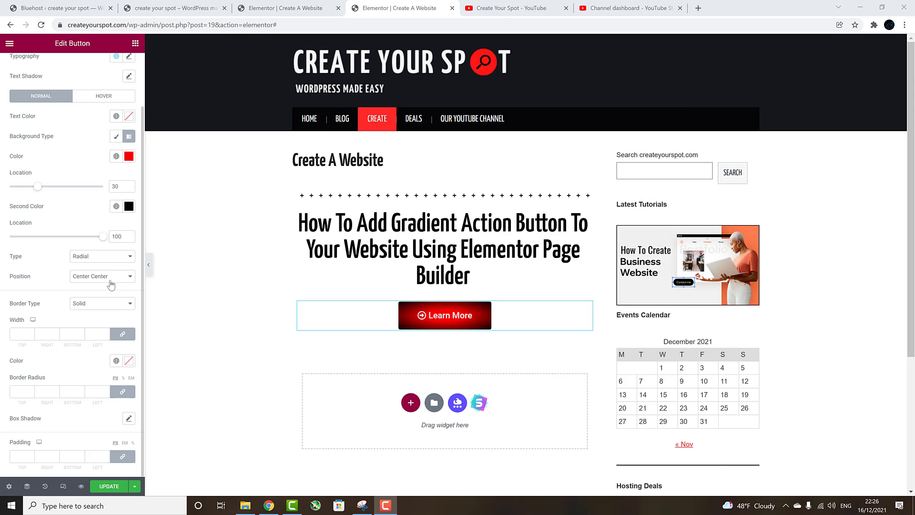
# Step: Try the Center Left, Center Right, Top Center, Top Left and Top Right positions for the button's radial gradient
pyautogui.click(103, 276)
pyautogui.click(107, 293)
pyautogui.click(103, 276)
pyautogui.click(108, 300)
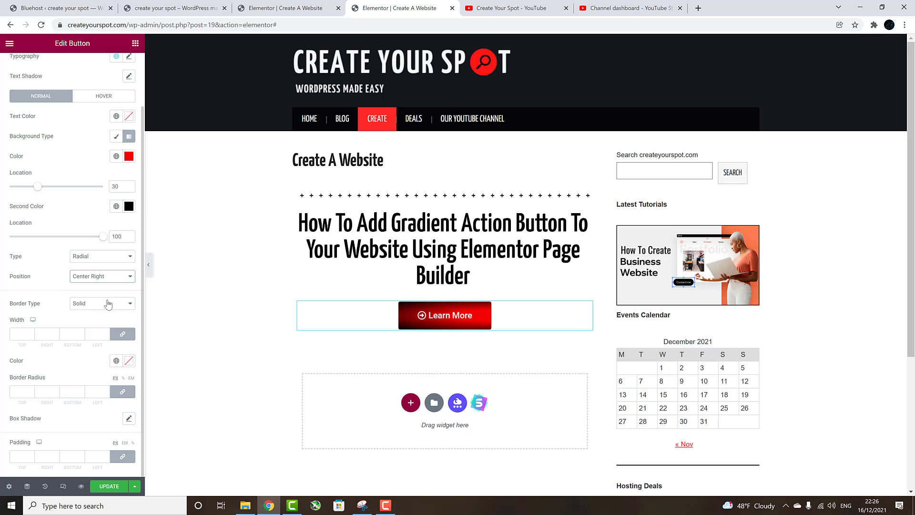
pyautogui.click(110, 278)
pyautogui.click(110, 308)
pyautogui.click(111, 279)
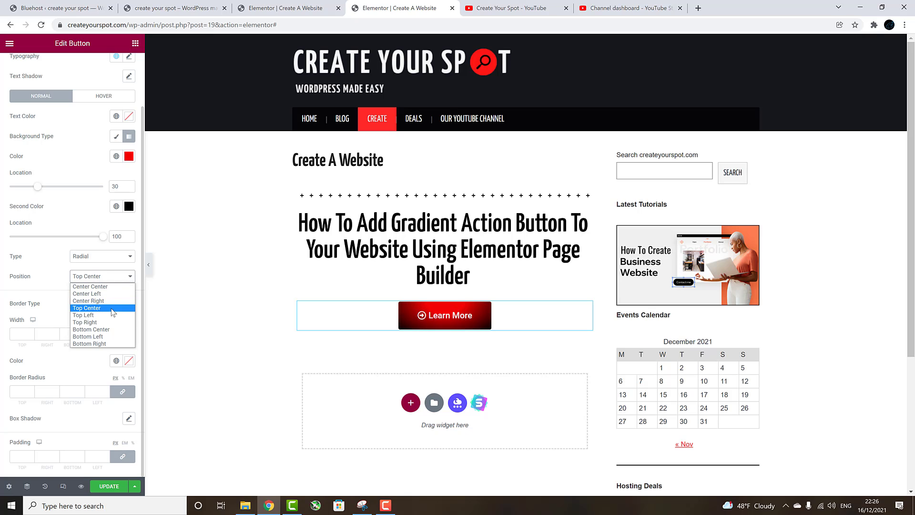
pyautogui.click(112, 315)
pyautogui.click(110, 281)
pyautogui.click(112, 323)
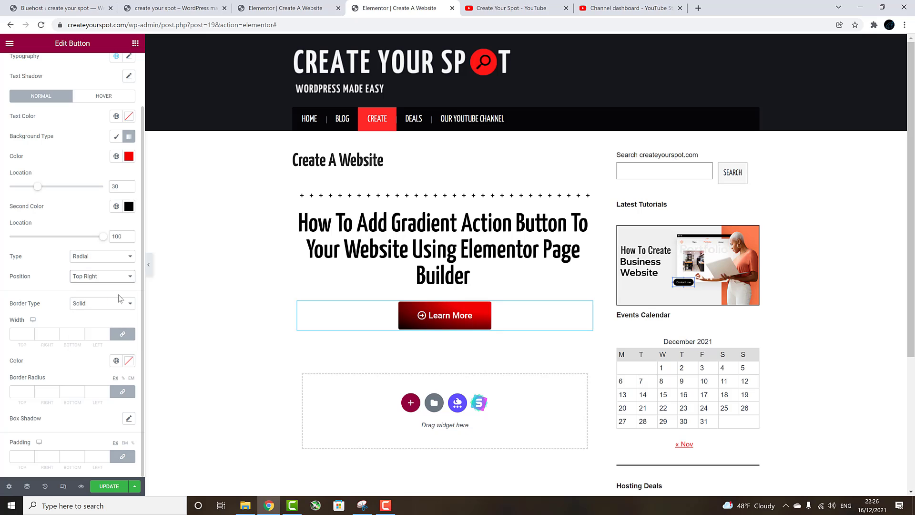
# Step: Try the Bottom Center, Bottom Left and Bottom Right gradient positions, and set the position to Top Center
pyautogui.click(112, 278)
pyautogui.click(111, 330)
pyautogui.click(111, 282)
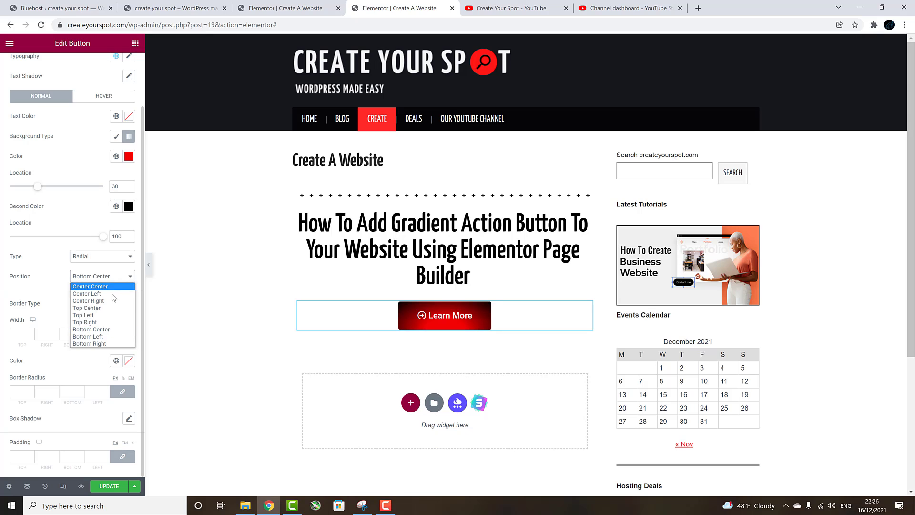
pyautogui.click(111, 336)
pyautogui.click(109, 278)
pyautogui.click(106, 343)
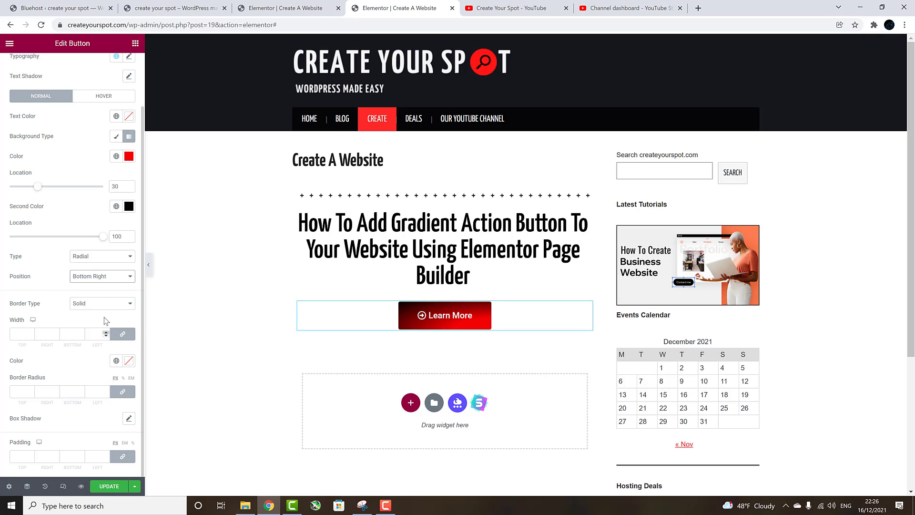
pyautogui.click(107, 278)
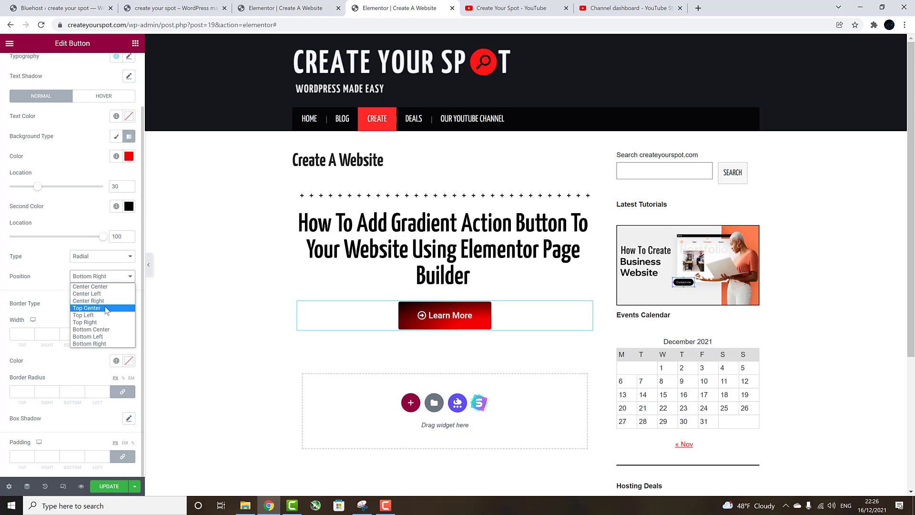
pyautogui.click(104, 307)
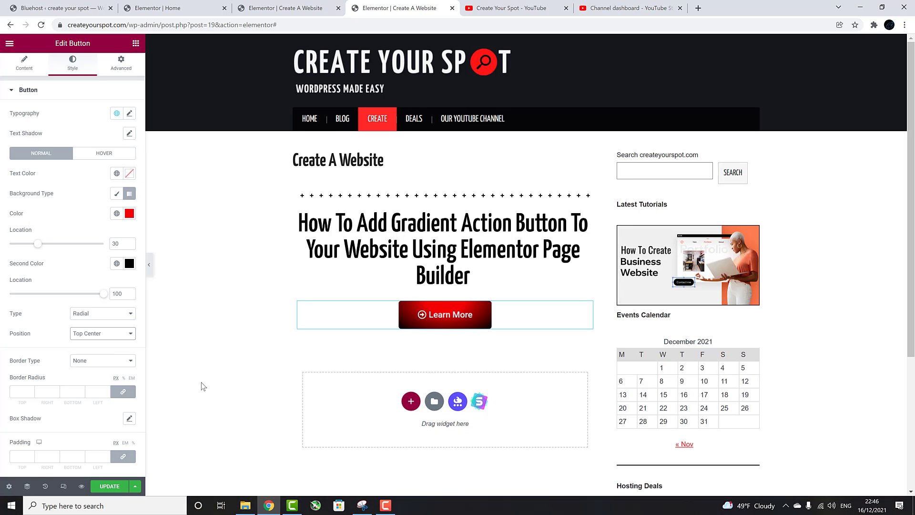
# Step: Enable the button's box shadow and set the shadow position to Inset
pyautogui.click(129, 418)
pyautogui.scroll(-2, 92, 417)
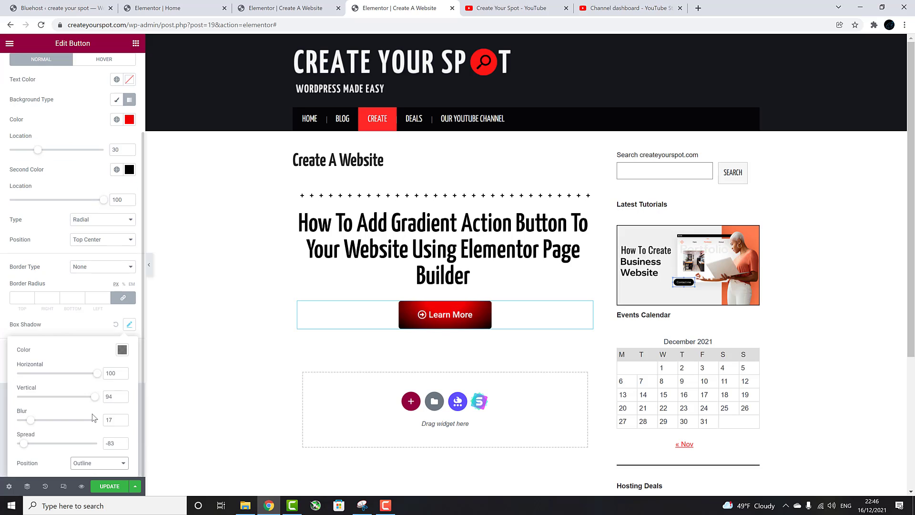
pyautogui.click(97, 462)
pyautogui.click(97, 485)
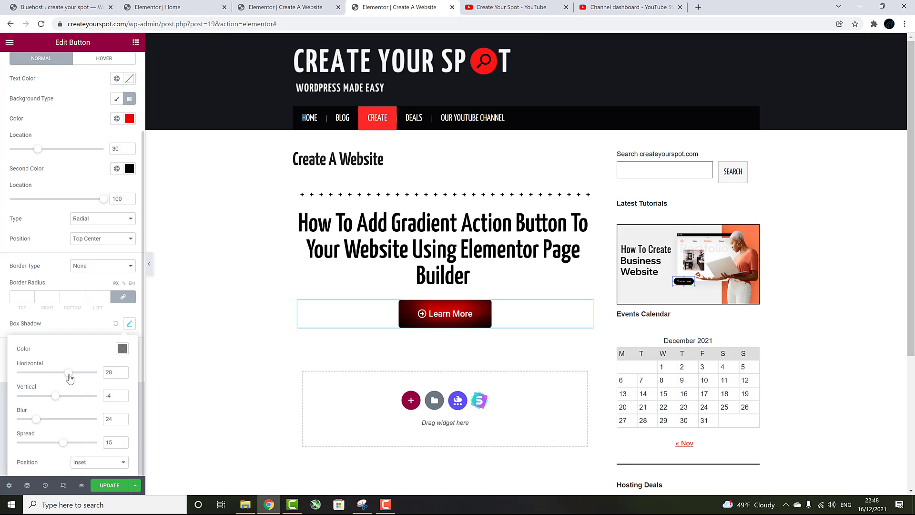
# Step: Set the box shadow's horizontal offset to 1 and spread to -46, and increase its vertical offset
pyautogui.moveTo(70, 376)
pyautogui.mouseDown()
pyautogui.moveTo(8, 376)
pyautogui.moveTo(88, 384)
pyautogui.moveTo(58, 383)
pyautogui.mouseUp()
pyautogui.moveTo(64, 444); pyautogui.dragTo(39, 443)
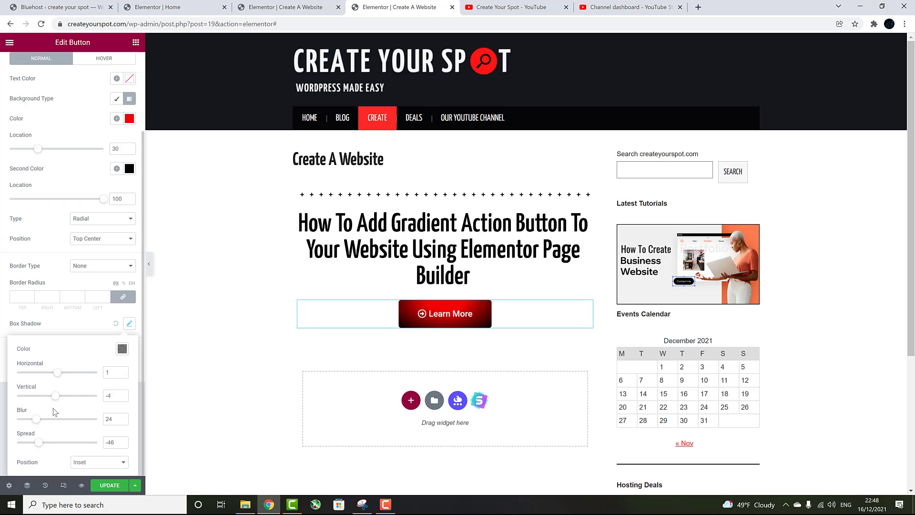
pyautogui.moveTo(55, 396); pyautogui.dragTo(79, 396)
pyautogui.click(185, 359)
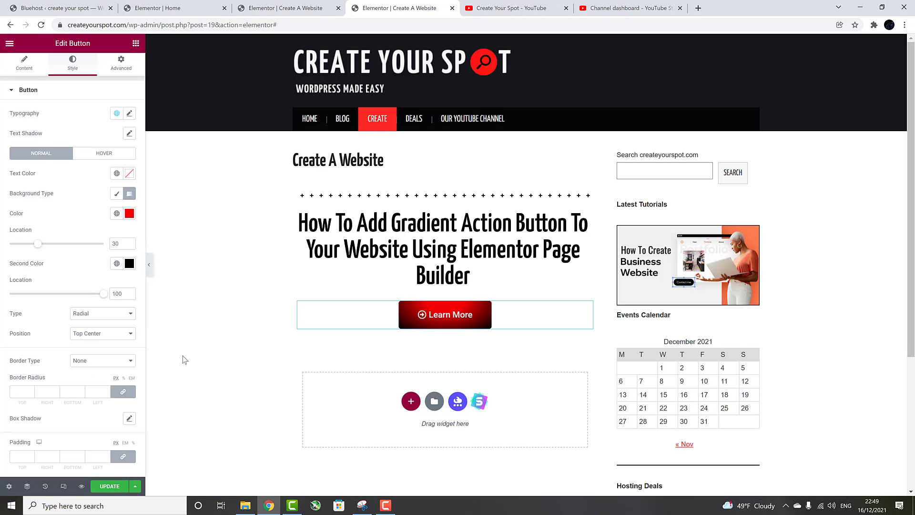
# Step: Update the page and hide the editor panel to preview the Learn More button
pyautogui.click(109, 487)
pyautogui.click(149, 264)
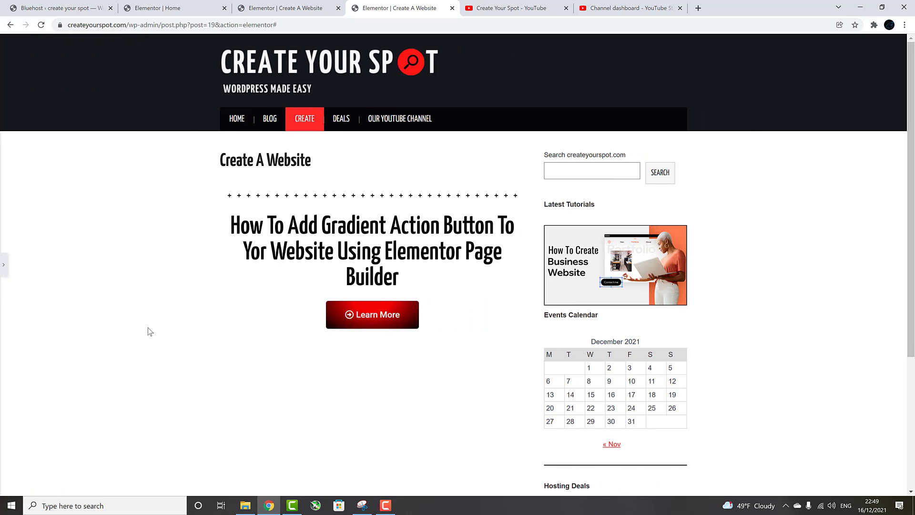
# Step: Switch to the Elementor Home page and review its Learn More buttons under the theme descriptions
pyautogui.click(151, 8)
pyautogui.scroll(-1, 149, 163)
pyautogui.scroll(-10, 150, 163)
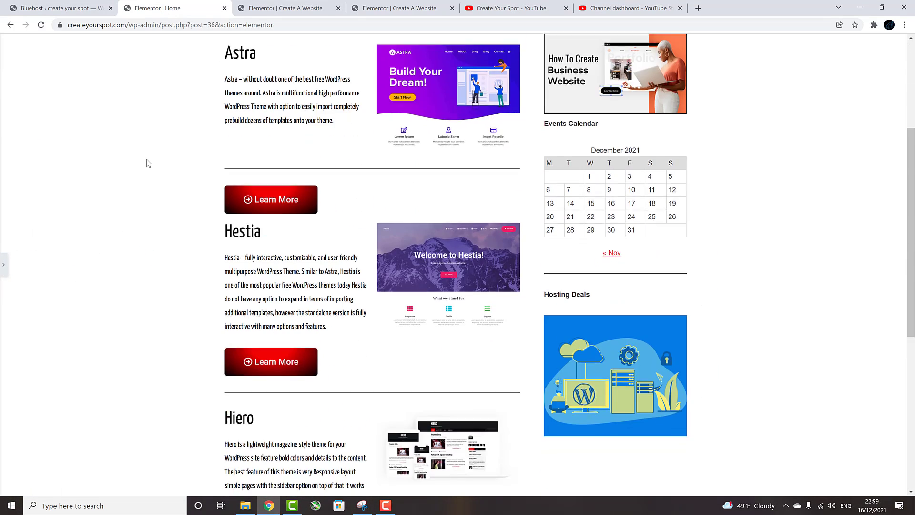
pyautogui.scroll(2, 149, 163)
pyautogui.scroll(10, 148, 164)
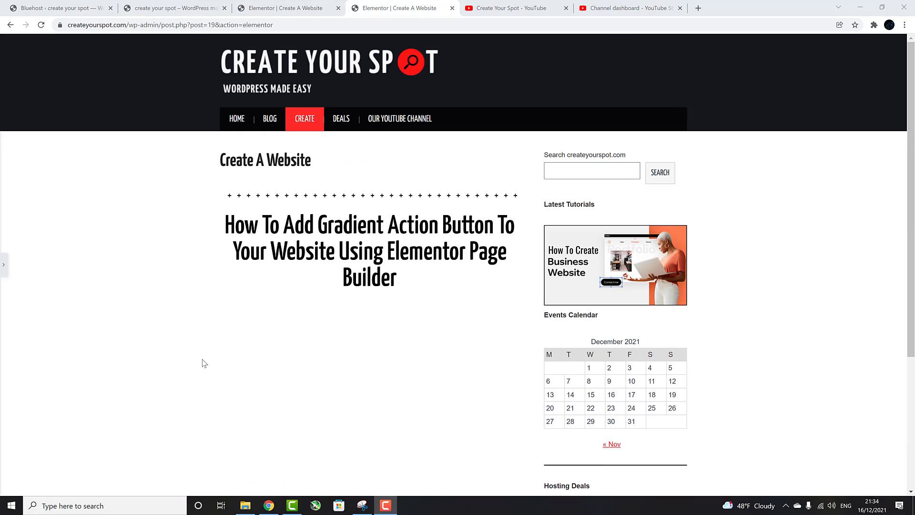
# Step: Add a Button widget below the Create A Website page's heading and set its text to "Learn More"
pyautogui.click(5, 269)
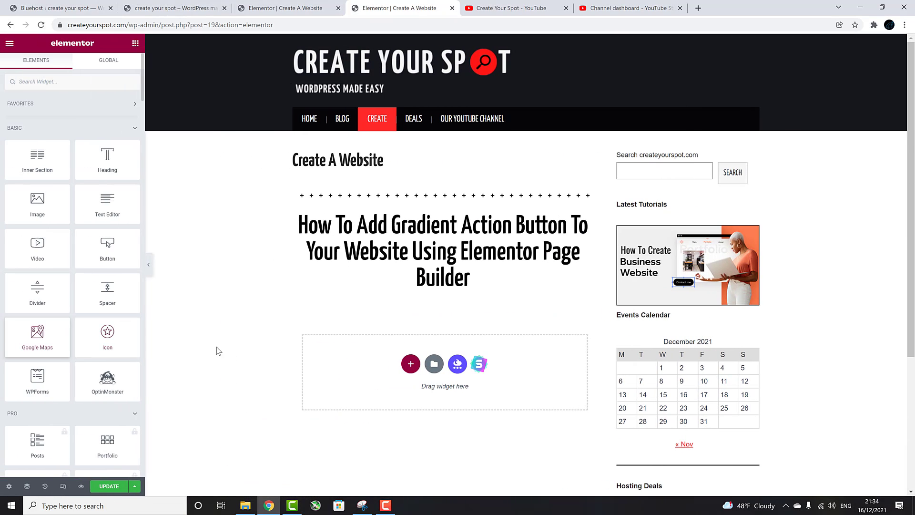
pyautogui.moveTo(107, 248); pyautogui.dragTo(444, 372)
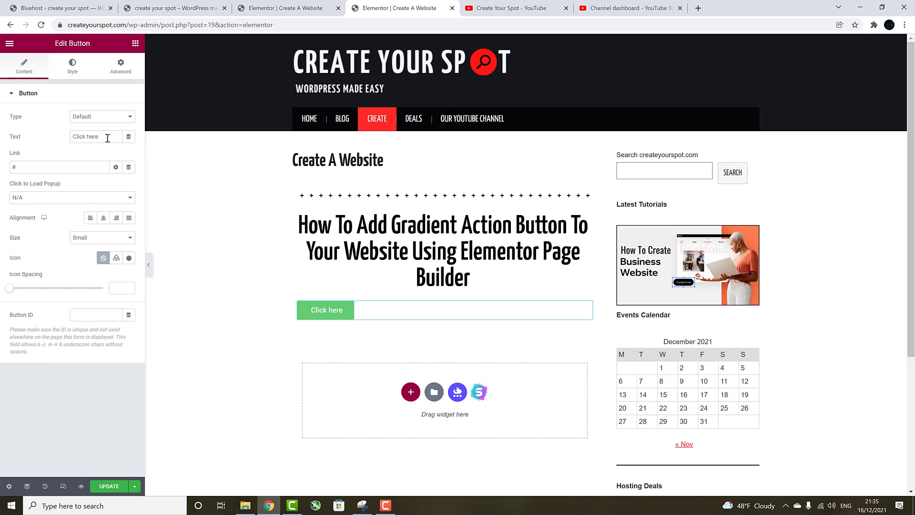
pyautogui.tripleClick(107, 138)
pyautogui.write('Learn More')
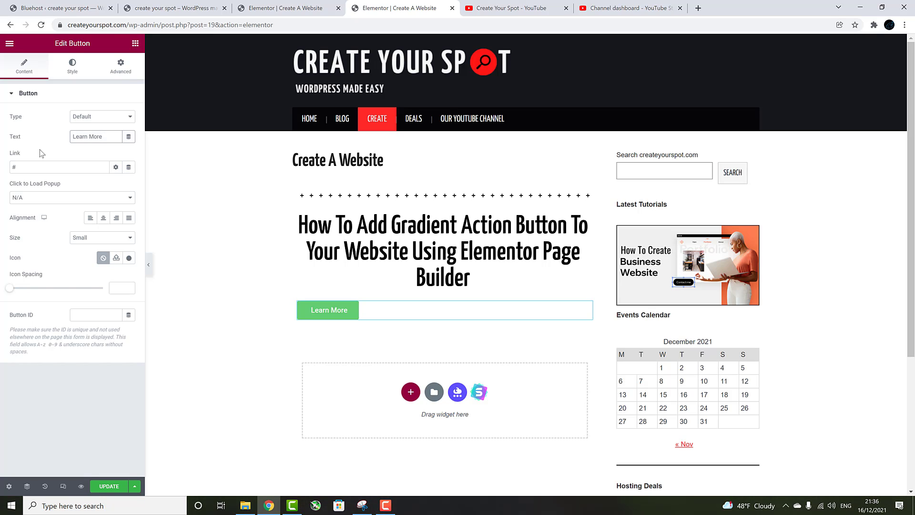
# Step: Paste the YouTube channel URL as the button's link
pyautogui.click(28, 167)
pyautogui.rightClick(26, 164)
pyautogui.click(37, 210)
pyautogui.click(149, 265)
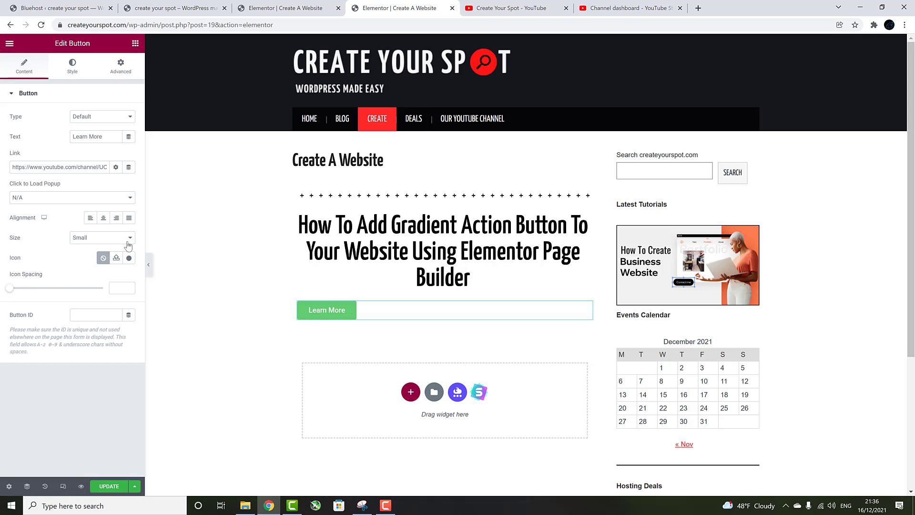
# Step: Try the Medium and Extra Large button sizes, and set the size to Large
pyautogui.click(127, 241)
pyautogui.click(119, 262)
pyautogui.click(123, 240)
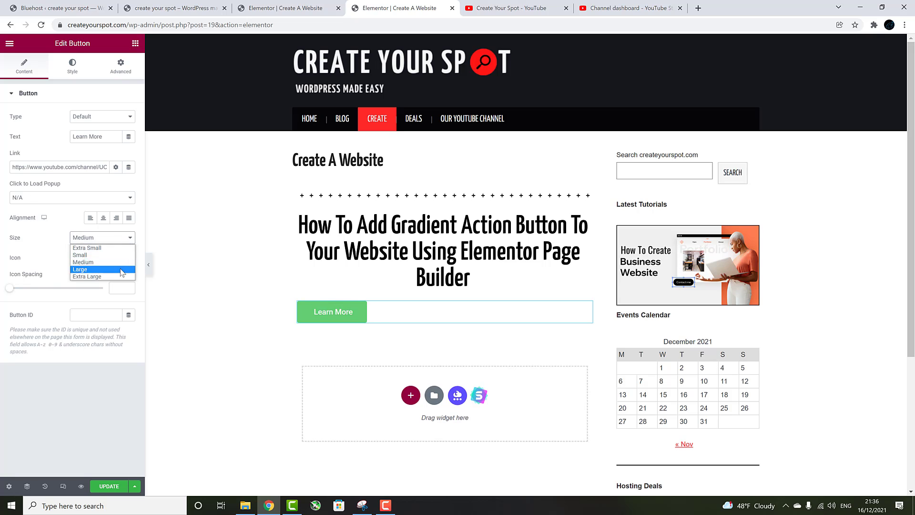
pyautogui.click(122, 269)
pyautogui.click(123, 239)
pyautogui.click(116, 275)
pyautogui.click(123, 239)
pyautogui.click(125, 270)
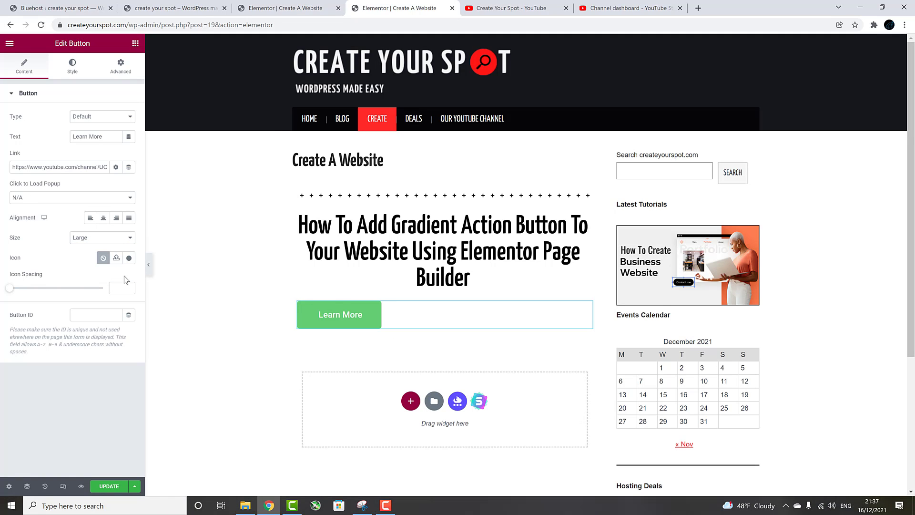
# Step: Insert the circled right-arrow icon from the icon library into the button
pyautogui.click(129, 258)
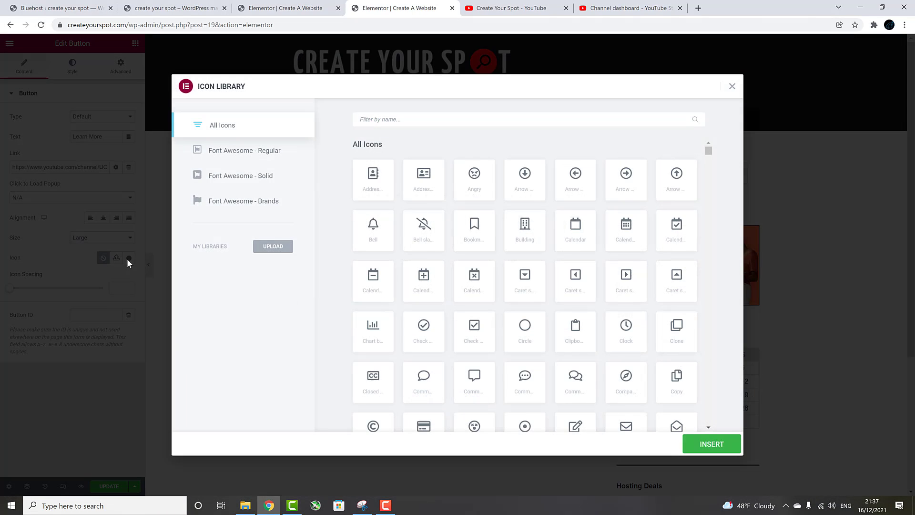
pyautogui.click(624, 183)
pyautogui.click(704, 446)
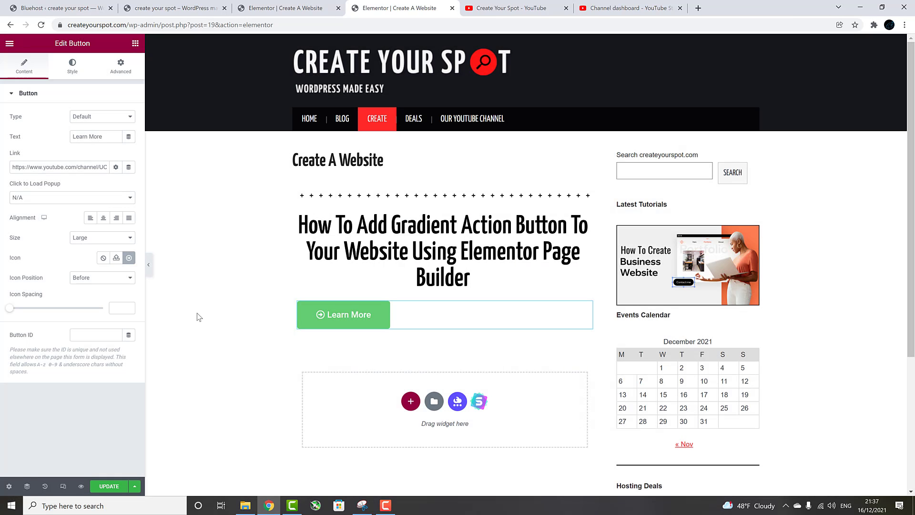
# Step: Try the right and justified alignments, and center the button
pyautogui.click(103, 218)
pyautogui.click(116, 218)
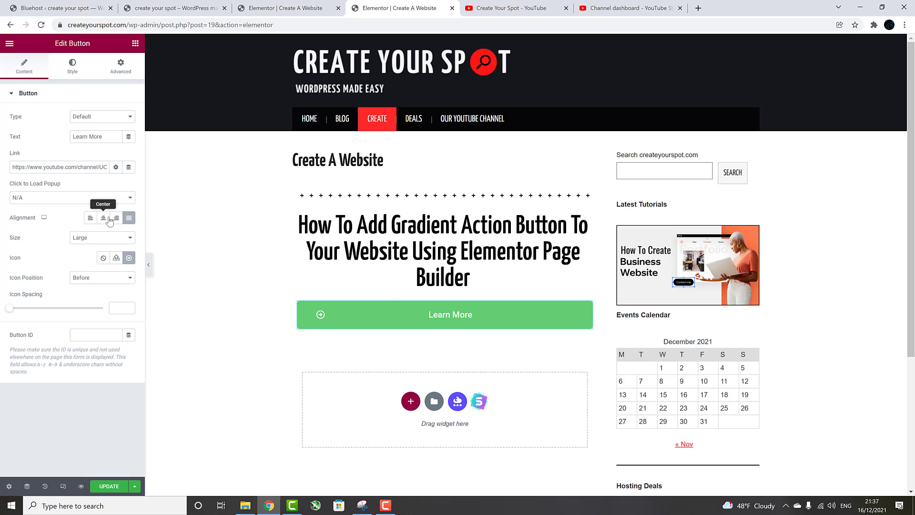
pyautogui.click(103, 218)
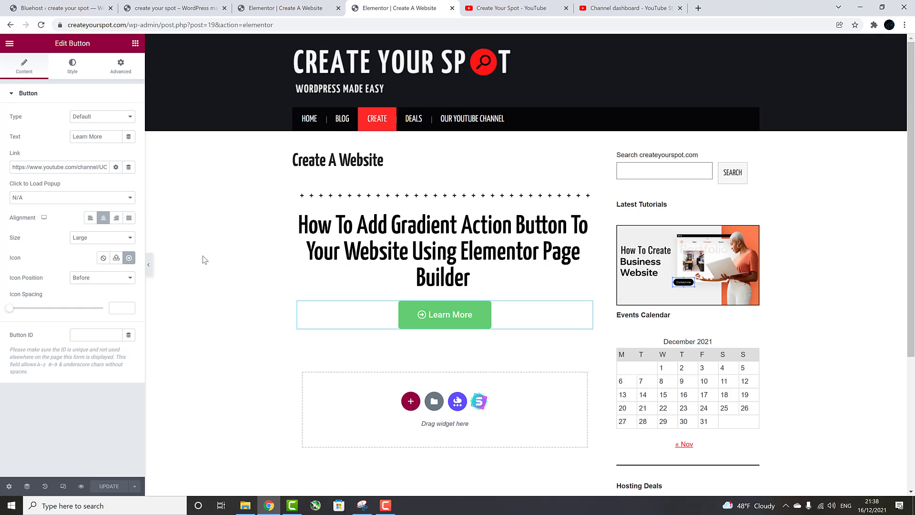
# Step: Try a different text color in the button's style settings and reset it to the default
pyautogui.click(64, 71)
pyautogui.click(128, 177)
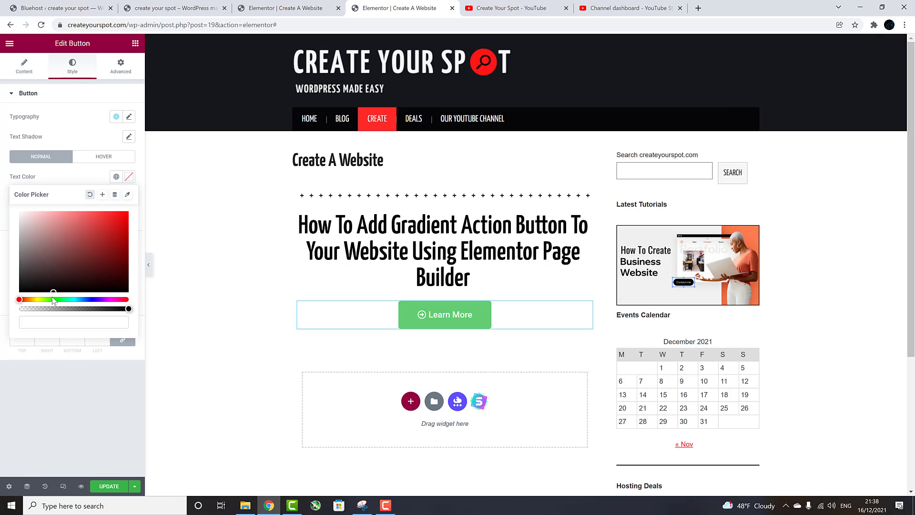
pyautogui.moveTo(52, 290)
pyautogui.mouseDown()
pyautogui.moveTo(117, 216)
pyautogui.moveTo(66, 248)
pyautogui.moveTo(68, 291)
pyautogui.mouseUp()
pyautogui.click(90, 195)
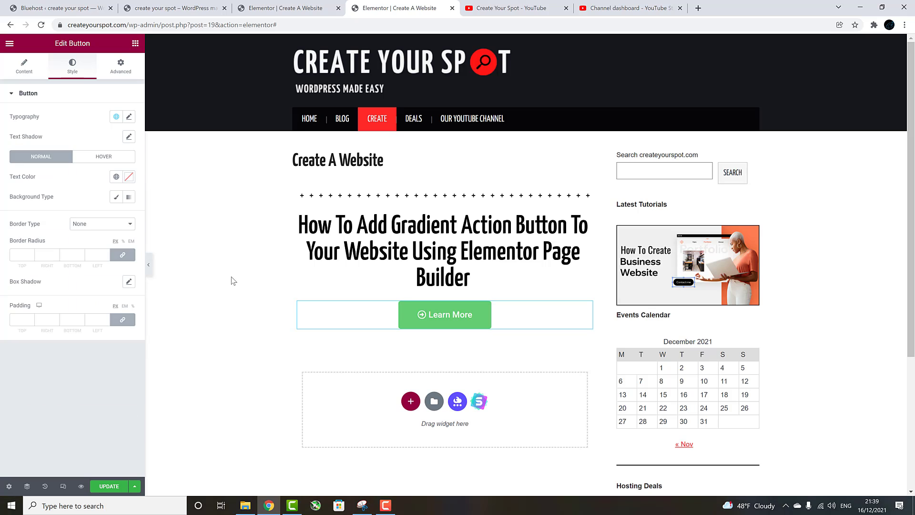
# Step: Give the button a gradient background with bright red as the first color and black as the second color
pyautogui.click(130, 197)
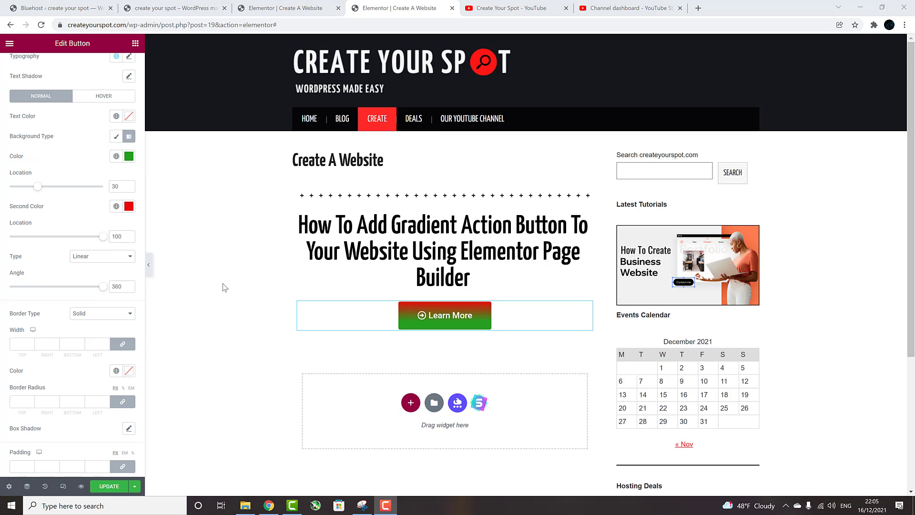
pyautogui.click(129, 156)
pyautogui.click(20, 279)
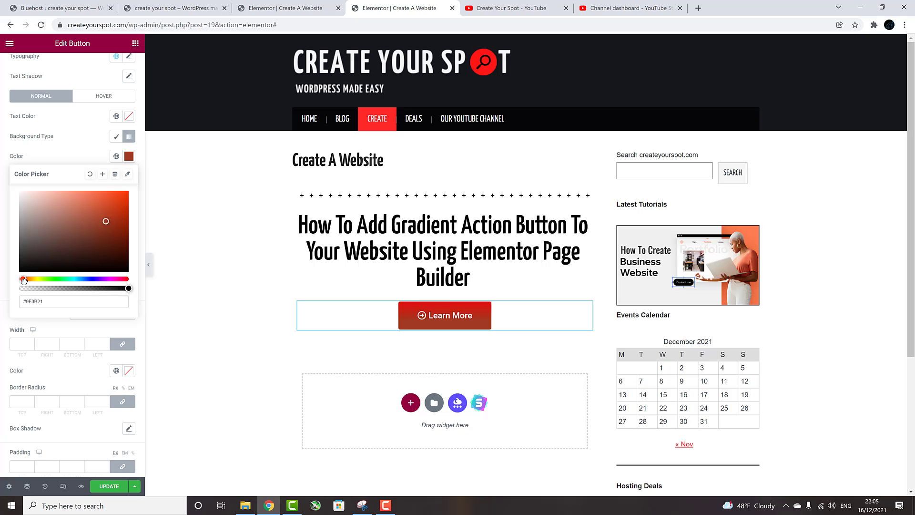
pyautogui.click(105, 223)
pyautogui.moveTo(105, 223); pyautogui.dragTo(127, 195)
pyautogui.click(86, 157)
pyautogui.click(129, 206)
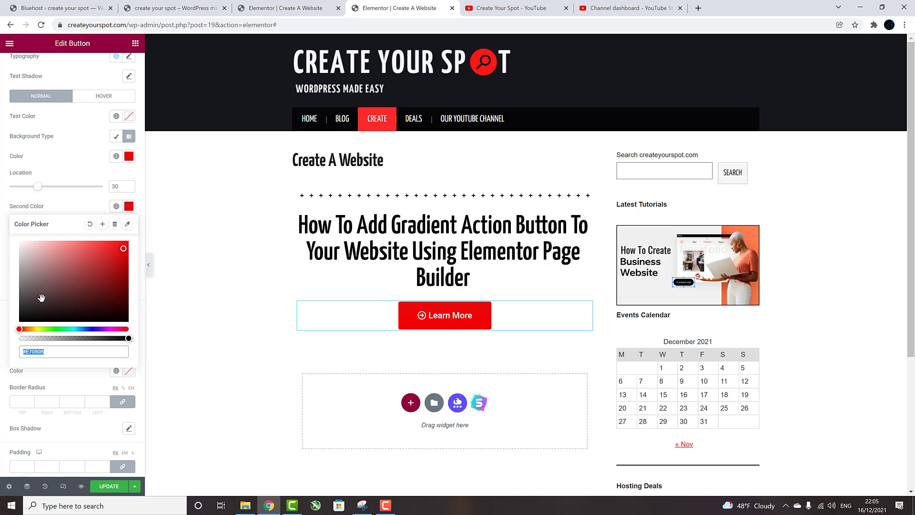
pyautogui.moveTo(41, 298); pyautogui.dragTo(16, 325)
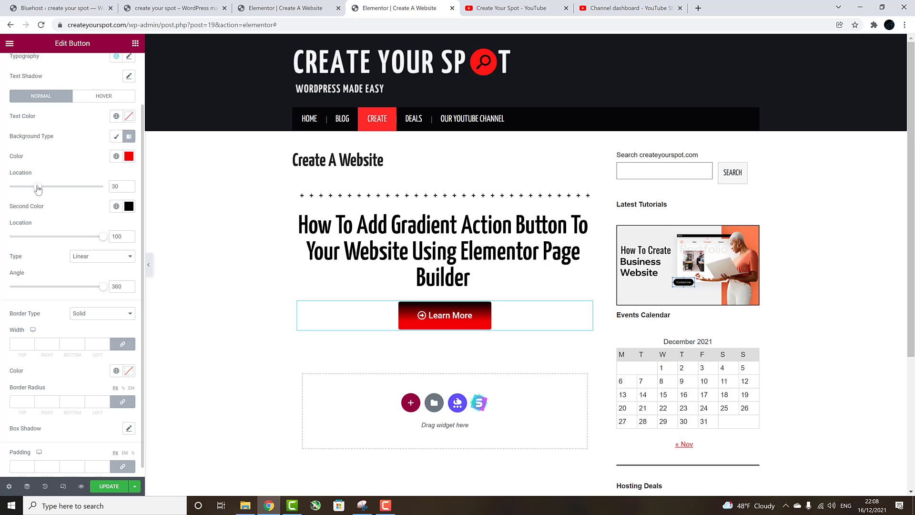
# Step: Try a first color location of 0, and return it to 30 with the second color's location at 100
pyautogui.moveTo(37, 187); pyautogui.dragTo(1, 192)
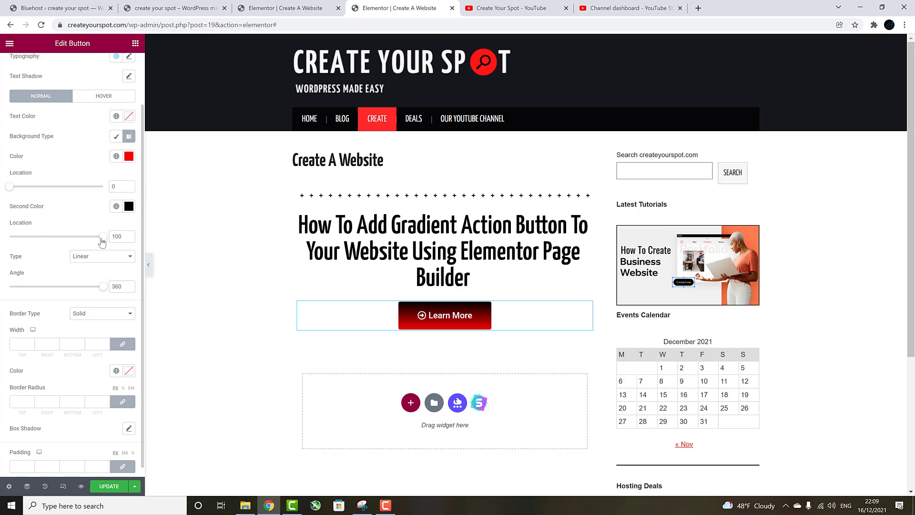
pyautogui.moveTo(101, 237)
pyautogui.mouseDown()
pyautogui.moveTo(4, 236)
pyautogui.moveTo(107, 237)
pyautogui.mouseUp()
pyautogui.moveTo(9, 186); pyautogui.dragTo(40, 205)
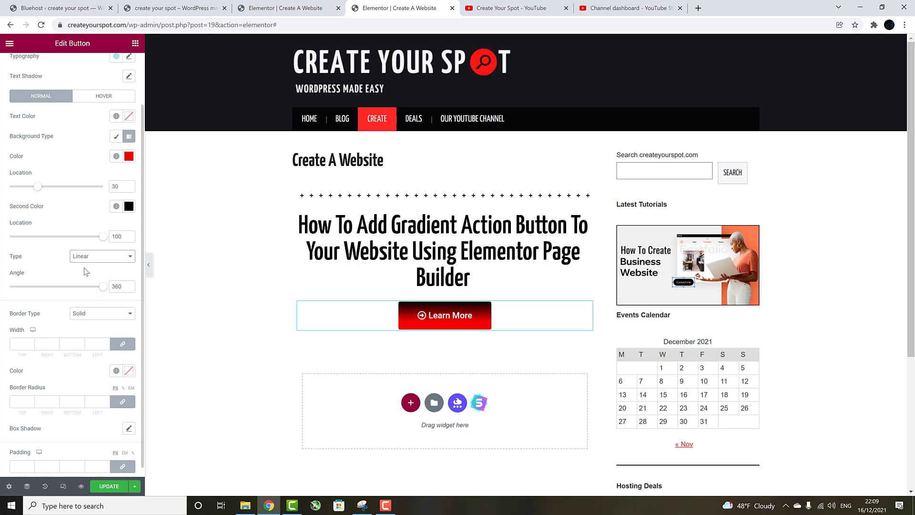
# Step: Try the Radial gradient type, and set the linear gradient's angle to 0
pyautogui.click(98, 258)
pyautogui.click(92, 260)
pyautogui.click(92, 259)
pyautogui.click(91, 274)
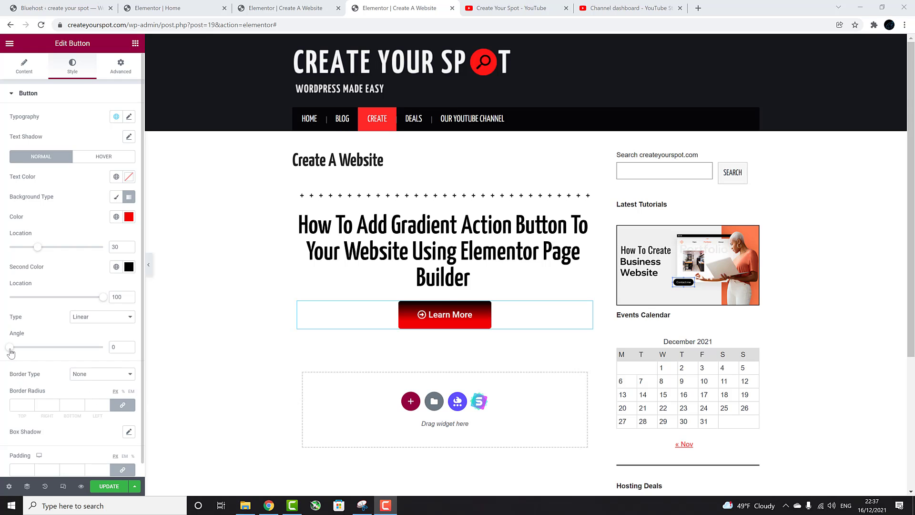
pyautogui.moveTo(10, 353)
pyautogui.mouseDown()
pyautogui.moveTo(130, 348)
pyautogui.moveTo(7, 347)
pyautogui.mouseUp()
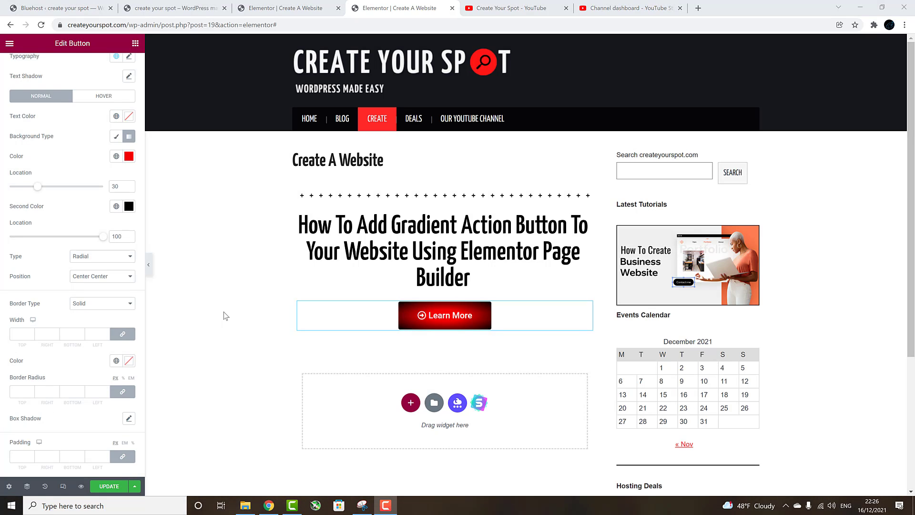
# Step: Try the Center Left, Center Right, Top Center, Top Left and Top Right positions for the button's radial gradient
pyautogui.click(108, 279)
pyautogui.click(107, 293)
pyautogui.click(108, 277)
pyautogui.click(107, 301)
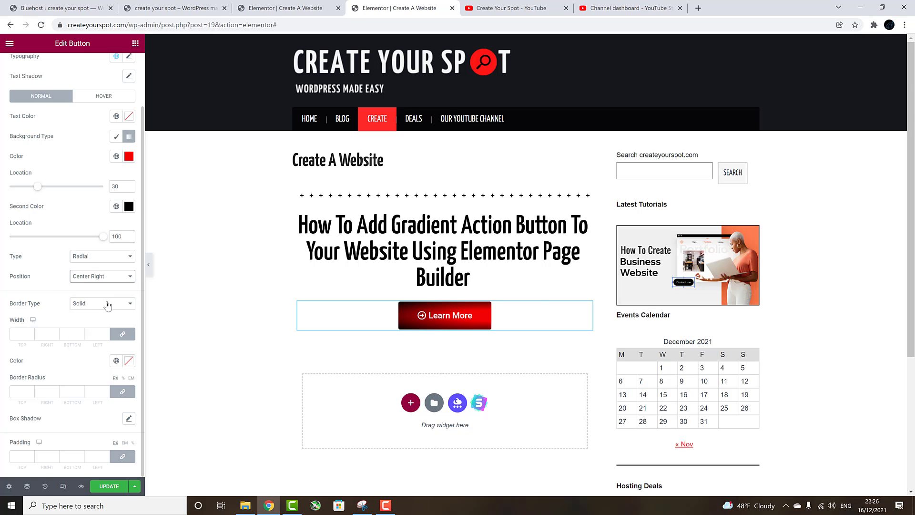
pyautogui.click(110, 281)
pyautogui.click(109, 308)
pyautogui.click(110, 278)
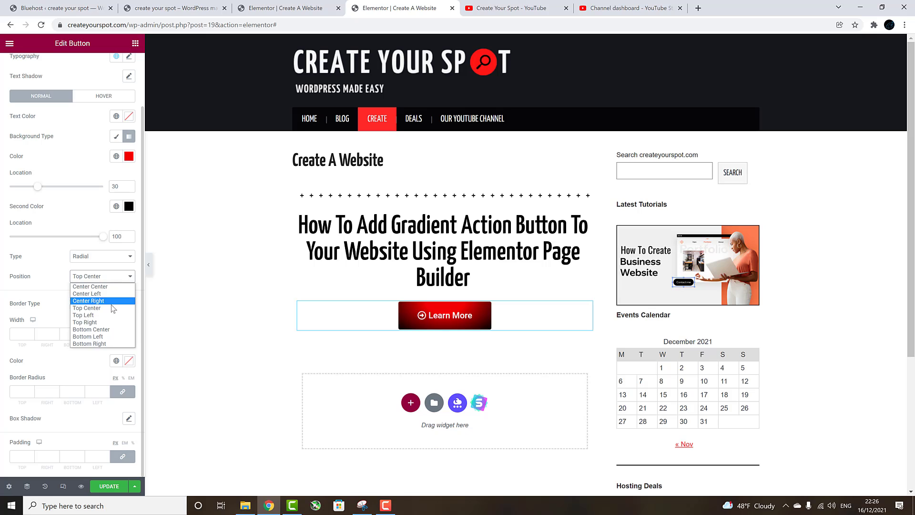
pyautogui.click(110, 315)
pyautogui.click(113, 282)
pyautogui.click(110, 322)
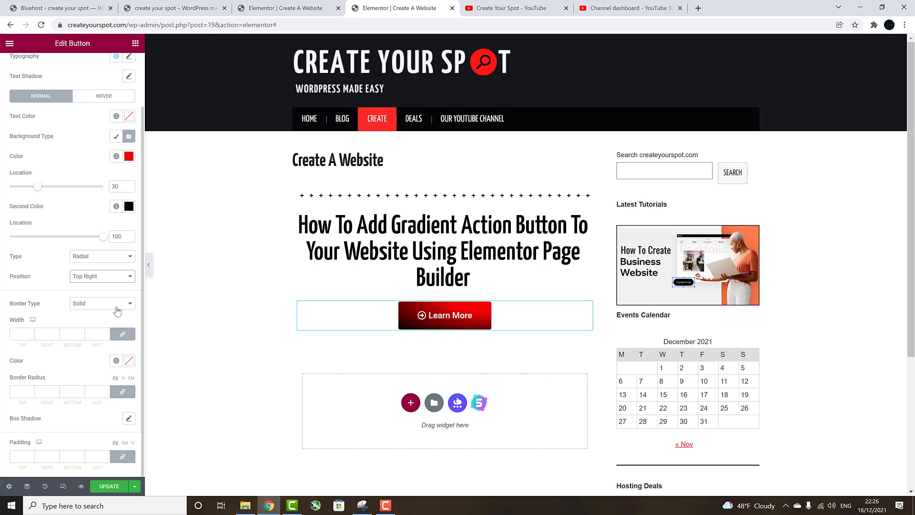
# Step: Try the Bottom Center, Bottom Left and Bottom Right gradient positions, and set the radial gradient's position to Top Center
pyautogui.click(116, 279)
pyautogui.click(109, 329)
pyautogui.click(110, 277)
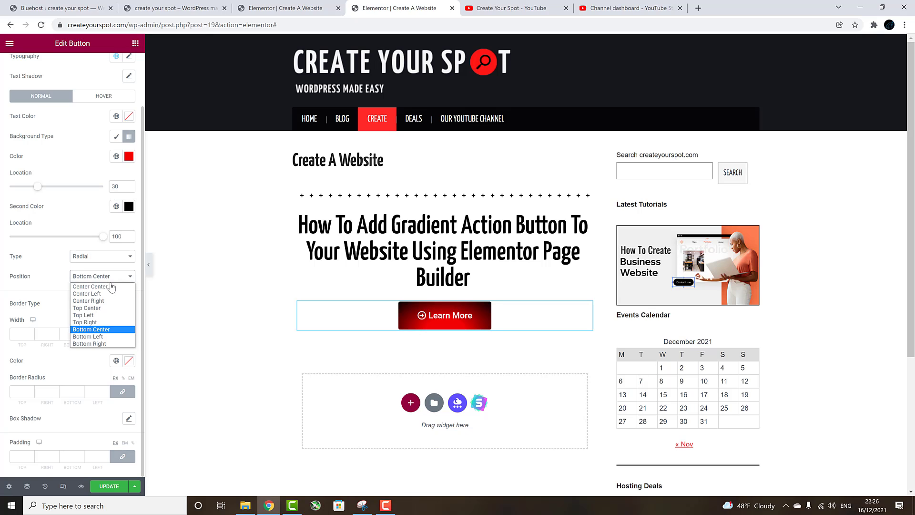
pyautogui.click(111, 337)
pyautogui.click(112, 277)
pyautogui.click(104, 343)
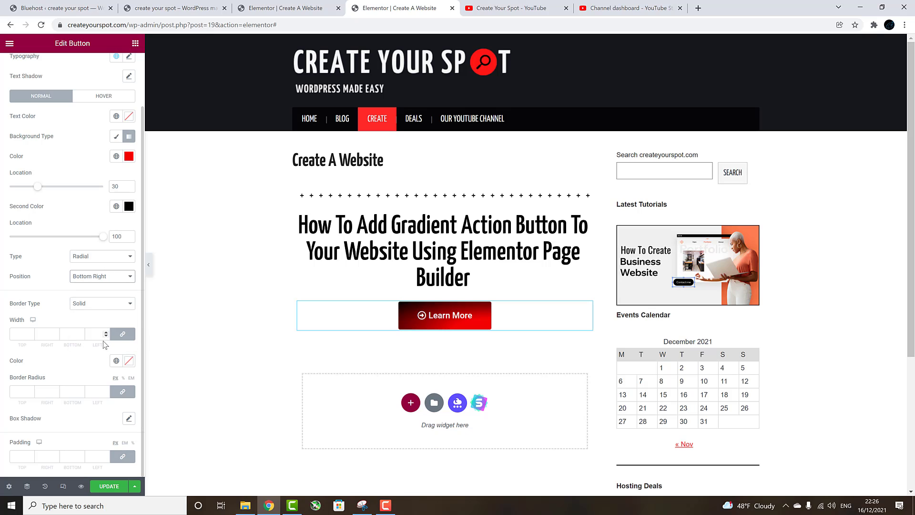
pyautogui.click(108, 279)
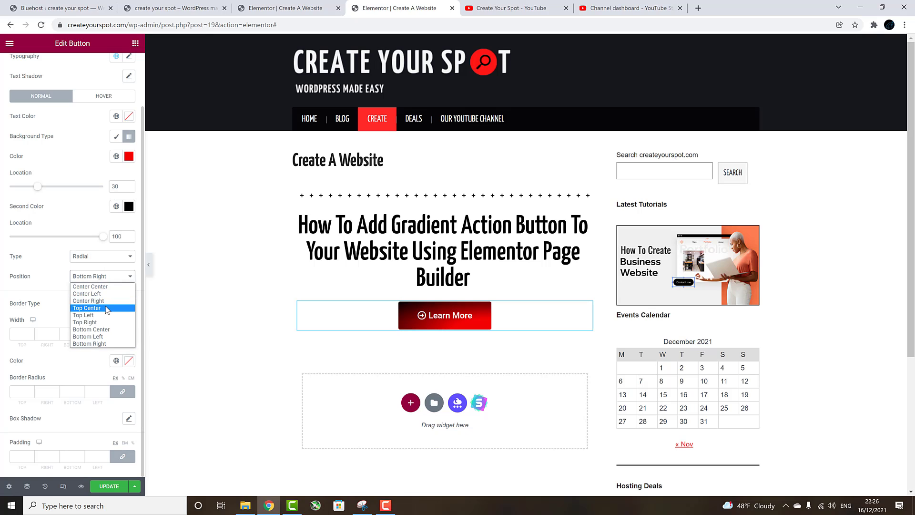
pyautogui.click(105, 308)
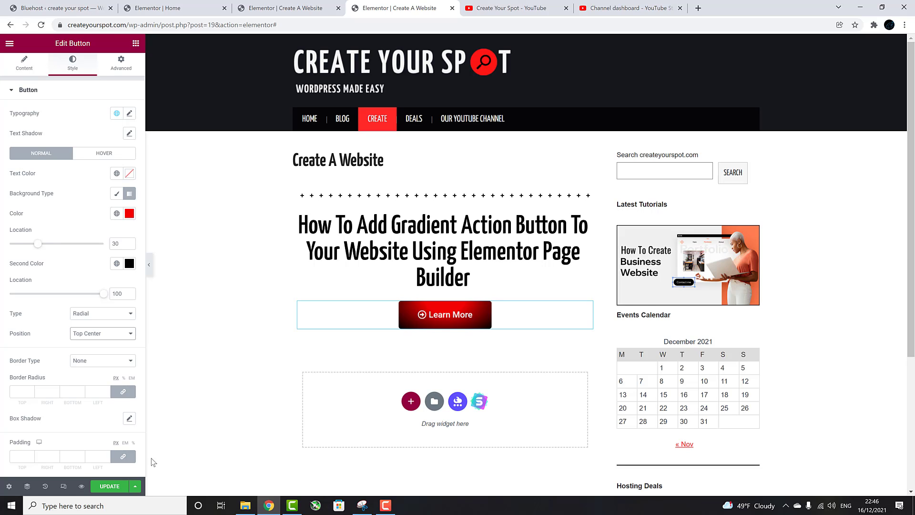
# Step: Open the button's box shadow settings and try the Inset shadow position
pyautogui.click(128, 422)
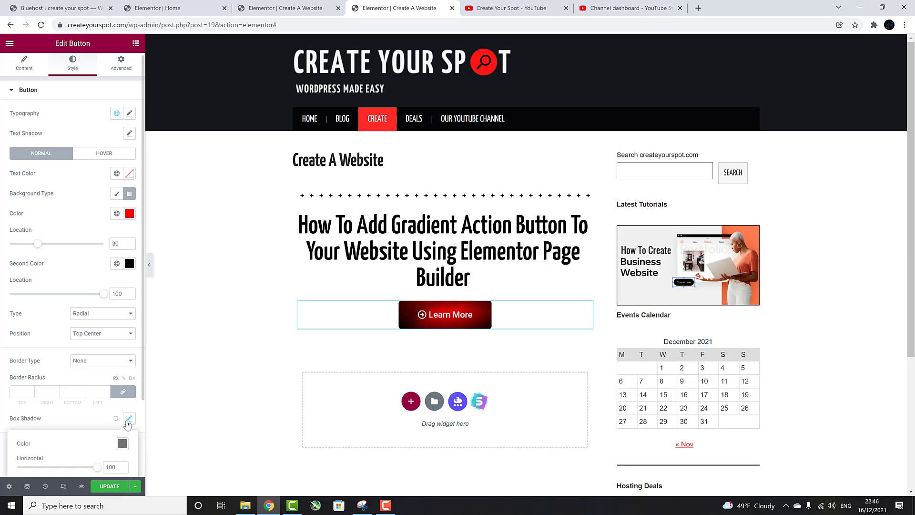
pyautogui.scroll(-2, 93, 414)
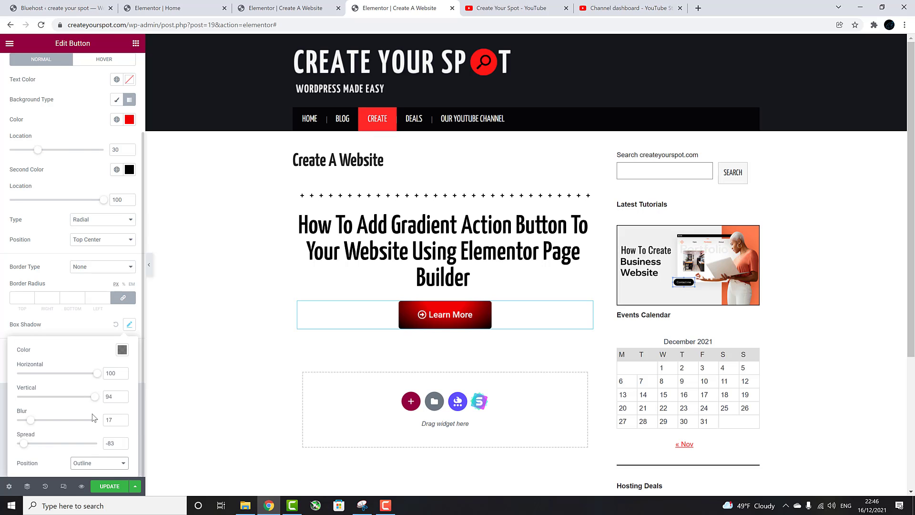
pyautogui.click(97, 464)
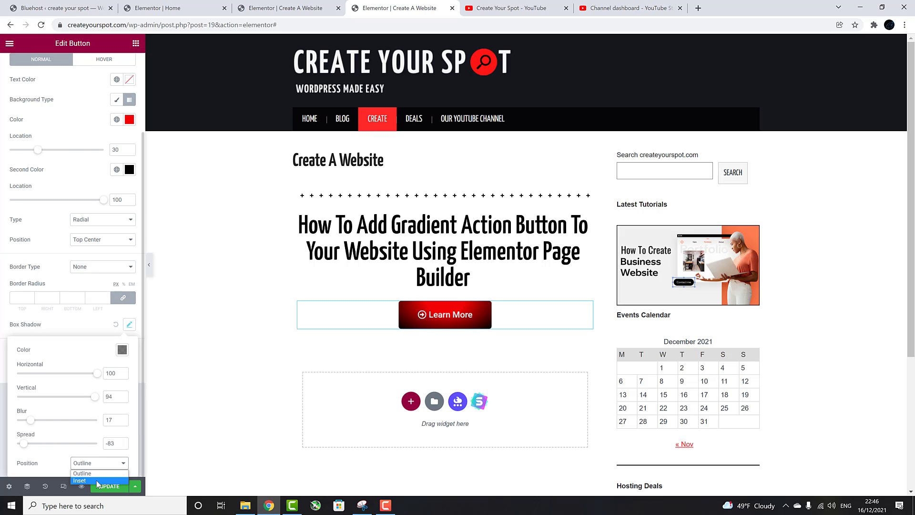
pyautogui.click(98, 480)
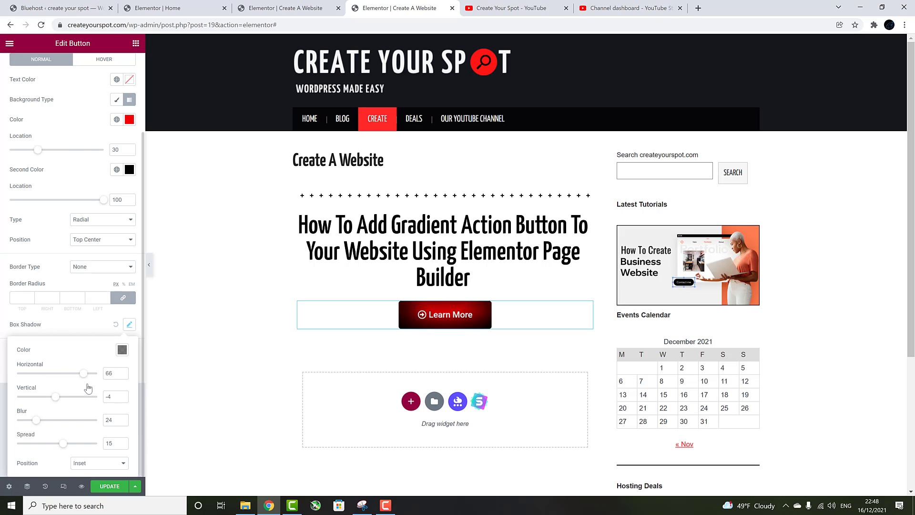
# Step: Try a box shadow with horizontal -100, vertical -47, blur 63 and spread -100 on the button
pyautogui.moveTo(88, 388)
pyautogui.mouseDown()
pyautogui.moveTo(59, 383)
pyautogui.moveTo(83, 401)
pyautogui.mouseUp()
pyautogui.click(40, 444)
pyautogui.moveTo(36, 421); pyautogui.dragTo(16, 421)
pyautogui.click(38, 397)
pyautogui.moveTo(55, 377)
pyautogui.mouseDown()
pyautogui.moveTo(102, 383)
pyautogui.moveTo(3, 387)
pyautogui.mouseUp()
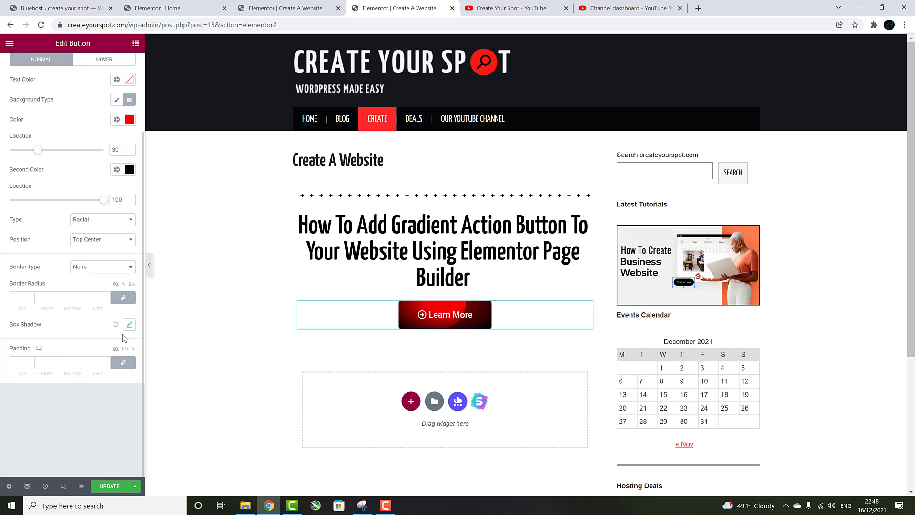
pyautogui.click(126, 328)
pyautogui.moveTo(18, 421)
pyautogui.mouseDown()
pyautogui.moveTo(70, 432)
pyautogui.moveTo(66, 446)
pyautogui.moveTo(3, 436)
pyautogui.mouseUp()
pyautogui.click(130, 326)
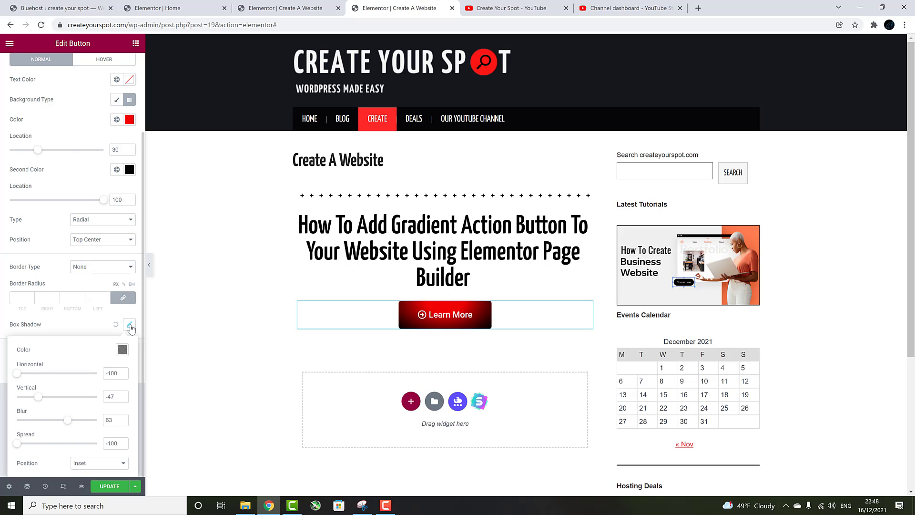
pyautogui.click(130, 328)
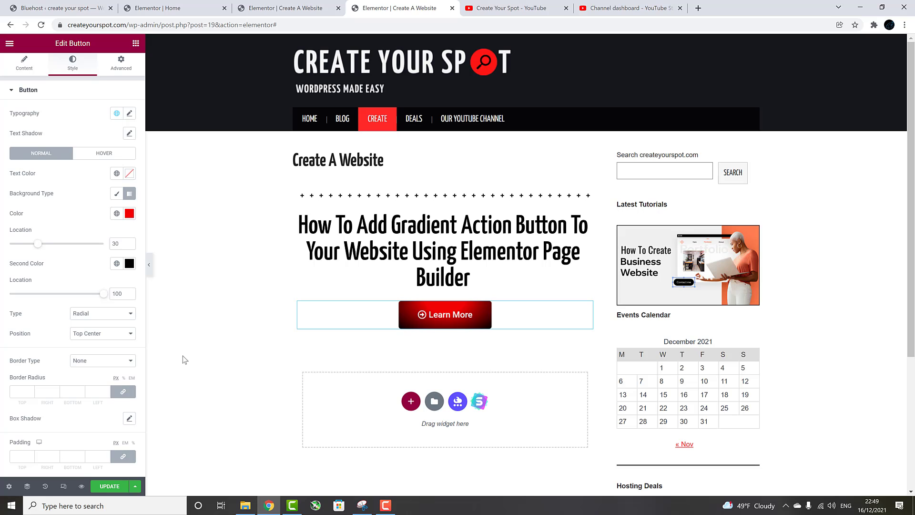
# Step: Update the page with the styled button and collapse the editing panel to preview the page at full width
pyautogui.click(103, 490)
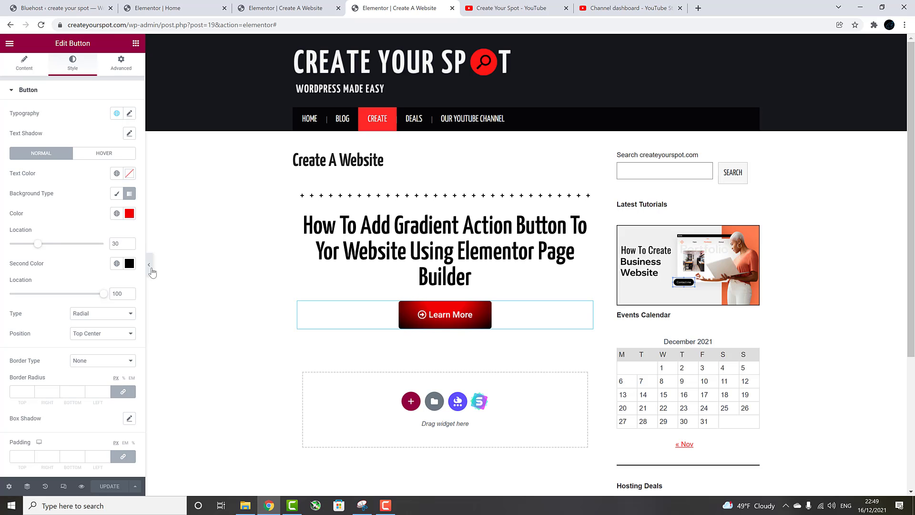
pyautogui.click(151, 267)
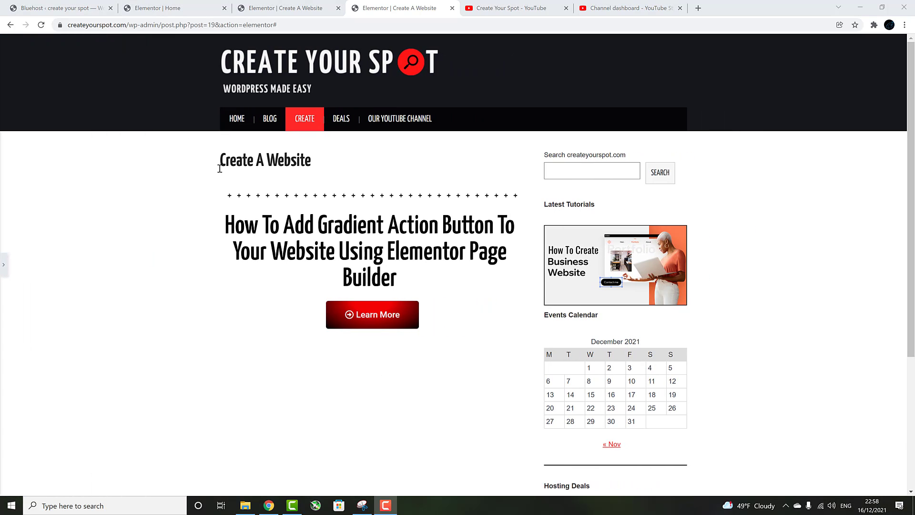
# Step: Switch to the Home page open in Elementor and examine the gradient Learn More buttons under each theme description
pyautogui.click(162, 8)
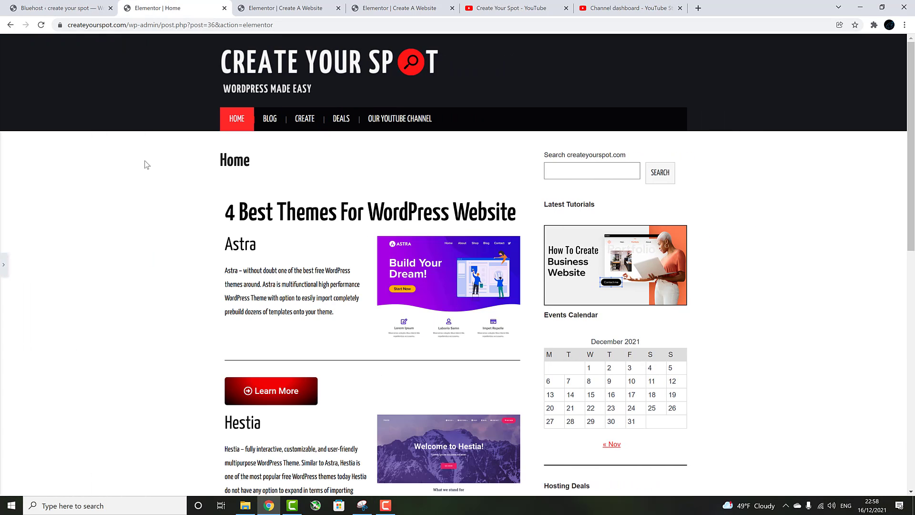
pyautogui.scroll(-1, 149, 163)
pyautogui.scroll(-8, 149, 163)
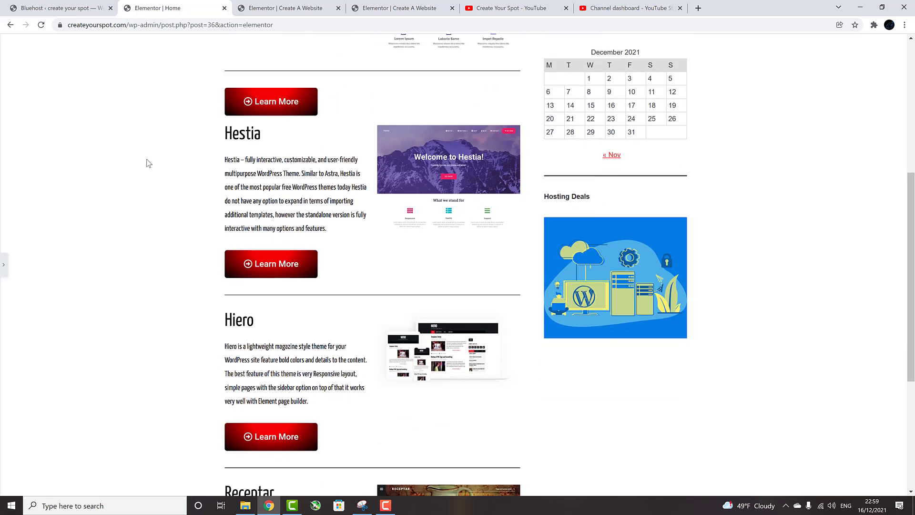
pyautogui.scroll(-2, 149, 163)
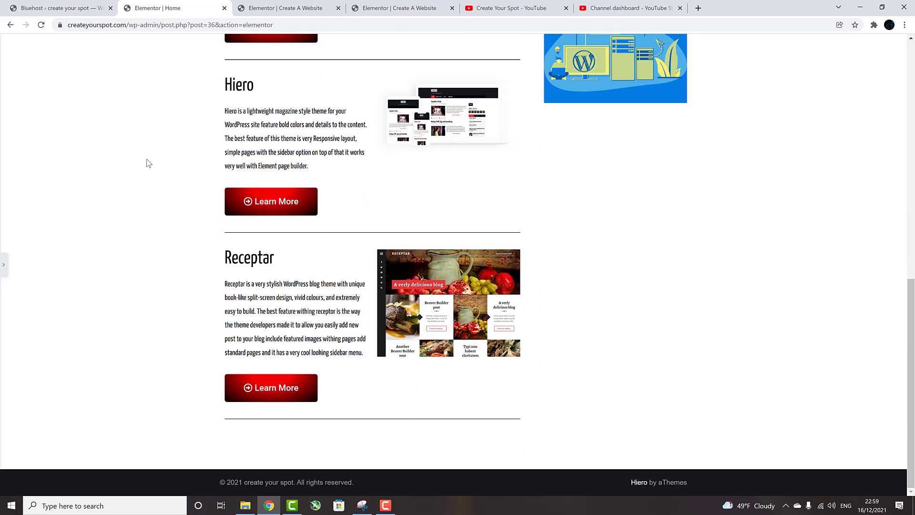
pyautogui.scroll(8, 149, 163)
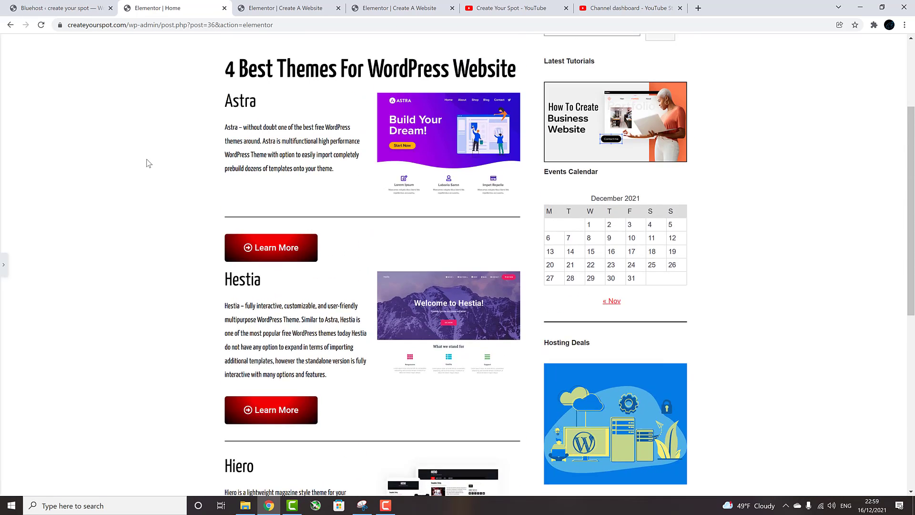
pyautogui.scroll(3, 149, 163)
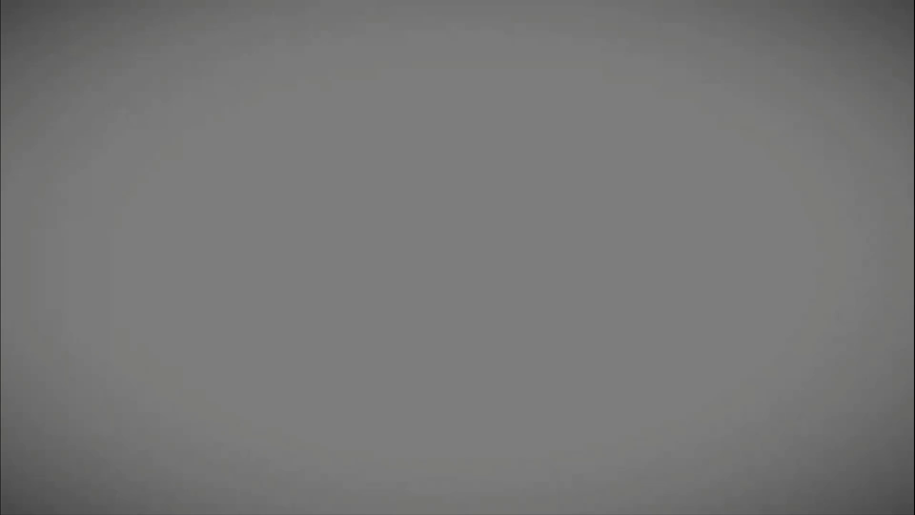